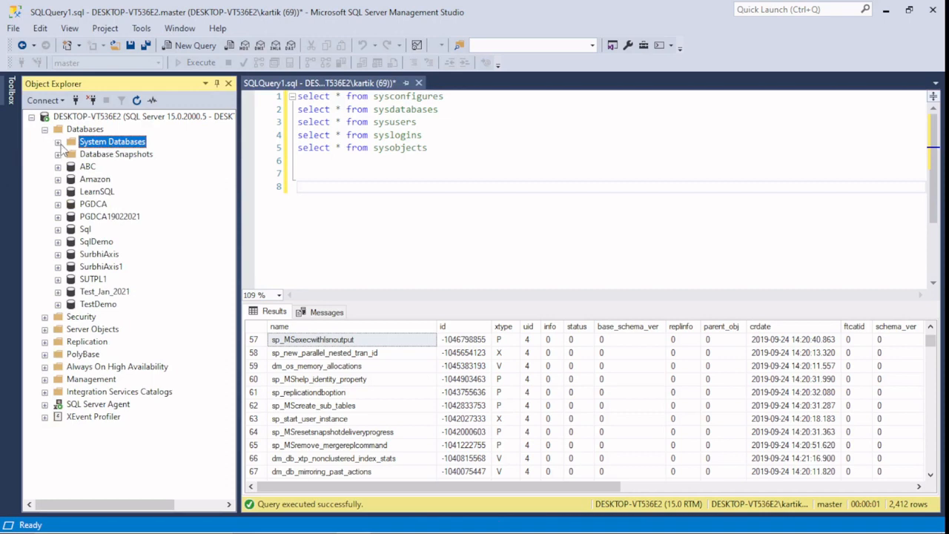
# - Examine the system databases and the list of user databases on the connected server
pyautogui.click(58, 142)
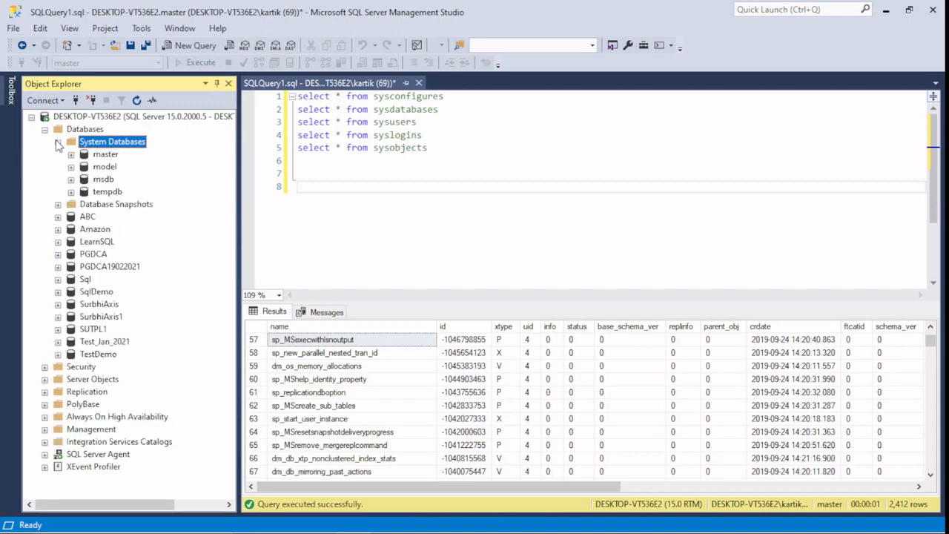
pyautogui.click(57, 142)
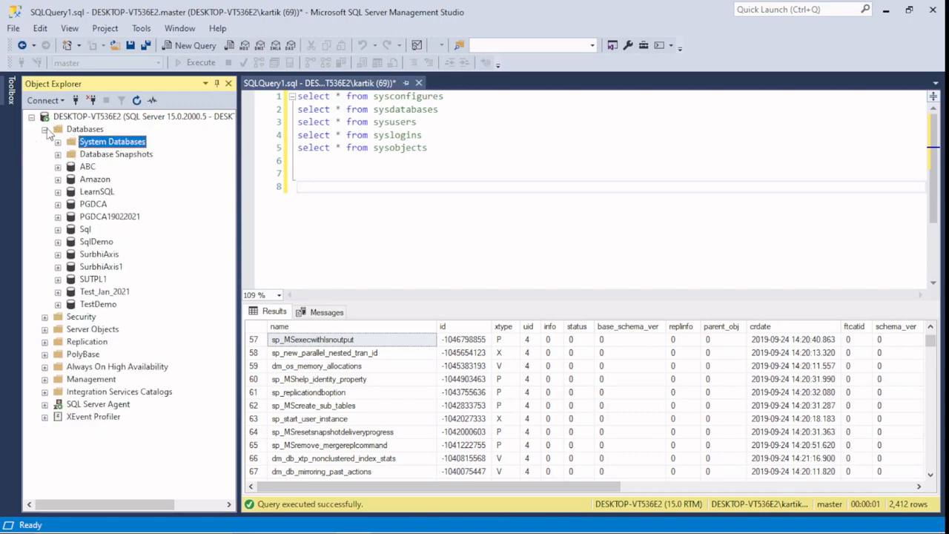
pyautogui.click(95, 181)
pyautogui.press('Down')
pyautogui.press('Down')
pyautogui.press('Down')
pyautogui.press('Down')
pyautogui.press('Down')
pyautogui.press('Down')
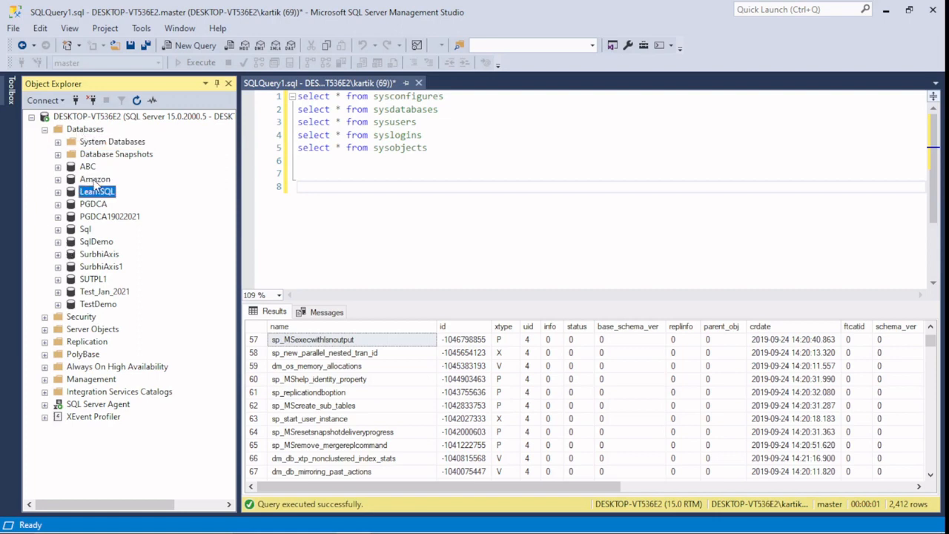
pyautogui.press('Down')
pyautogui.press('Down')
pyautogui.press('Down')
pyautogui.press('Up')
pyautogui.press('Up')
pyautogui.press('Up')
pyautogui.press('Up')
pyautogui.press('Up')
pyautogui.press('Up')
pyautogui.press('Up')
pyautogui.press('Up')
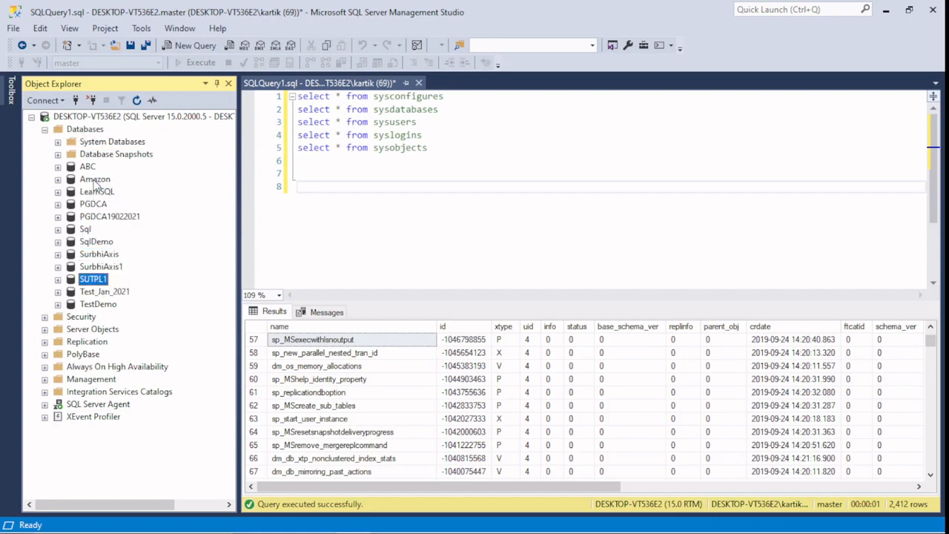
pyautogui.press('Up')
pyautogui.press('Up')
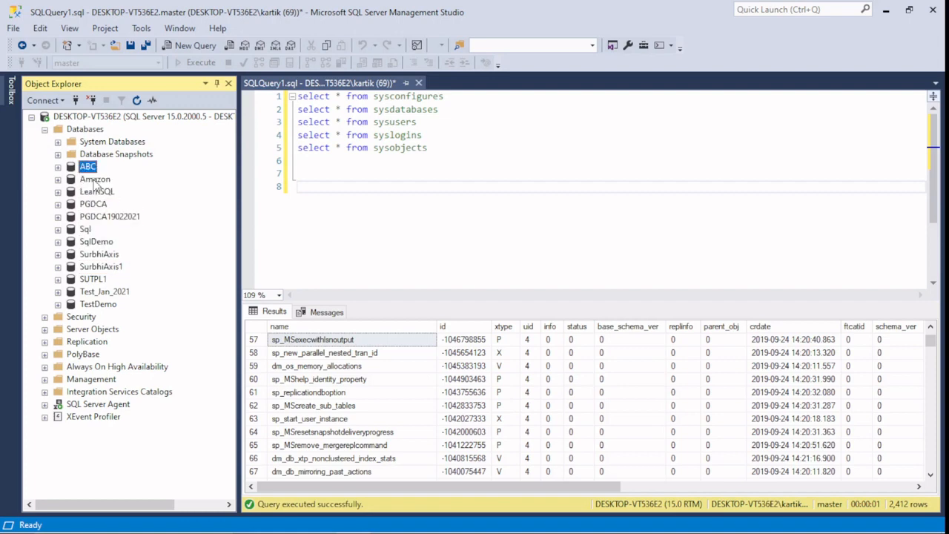
# - Start a new database under the Databases folder and name it SQL2024
pyautogui.click(84, 130)
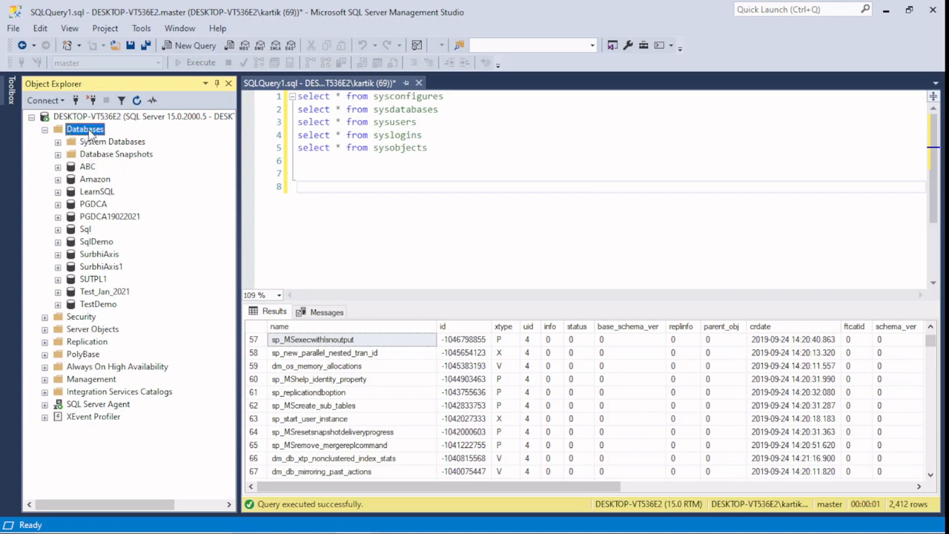
pyautogui.rightClick(91, 132)
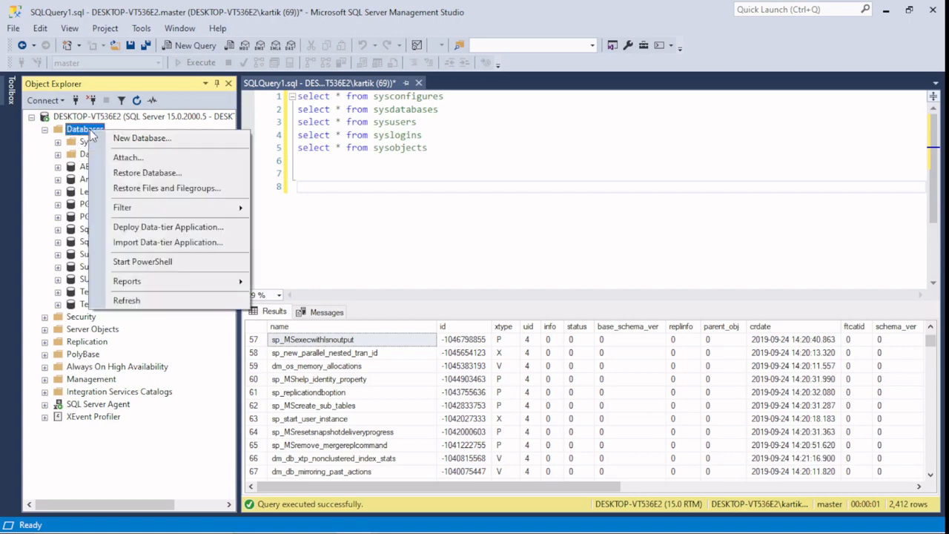
pyautogui.click(139, 140)
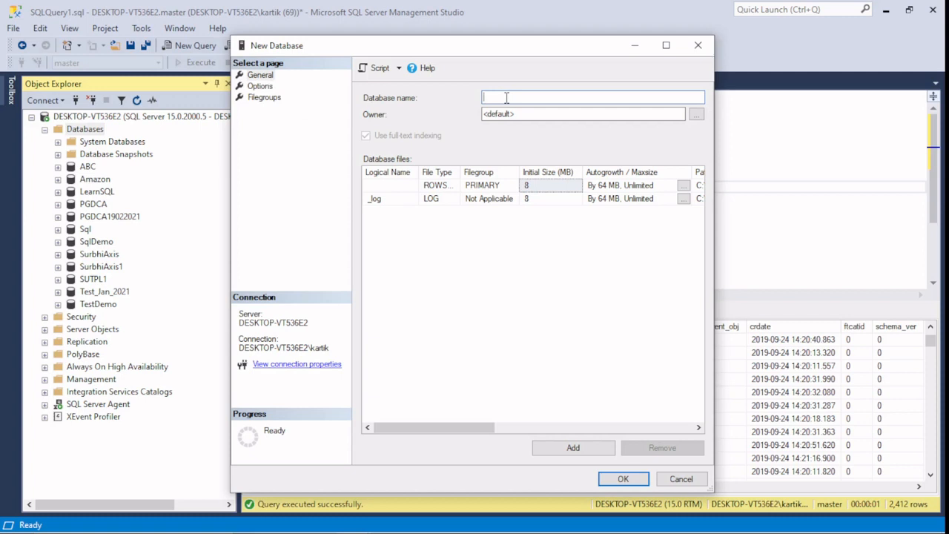
pyautogui.write('SQL2024')
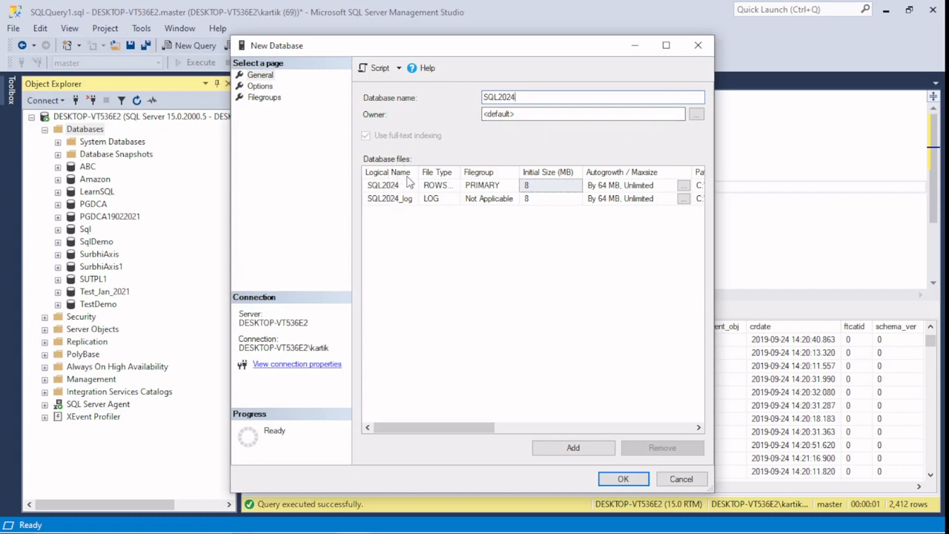
# - Review the file type, filegroup, initial size, autogrowth and path of the data and log files, and create the database with the default settings
pyautogui.moveTo(420, 173); pyautogui.dragTo(489, 181)
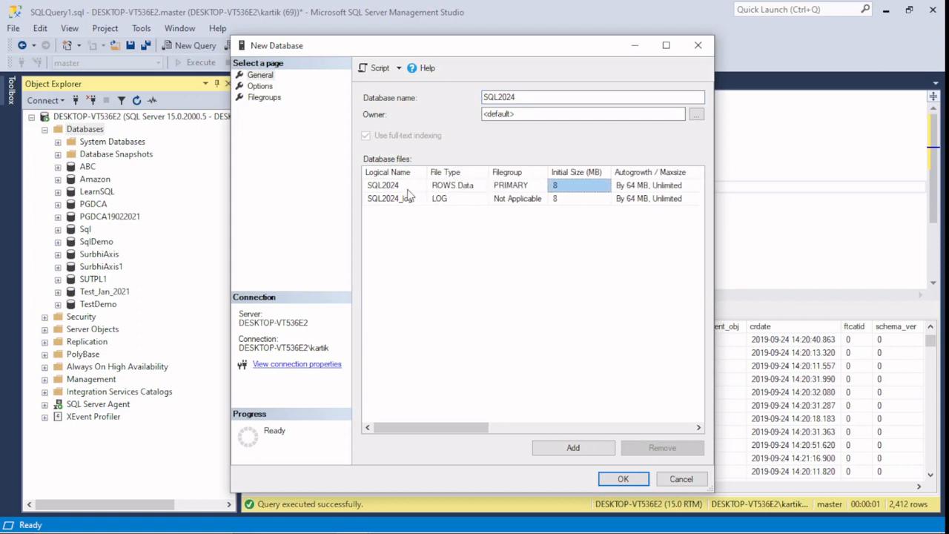
pyautogui.click(449, 204)
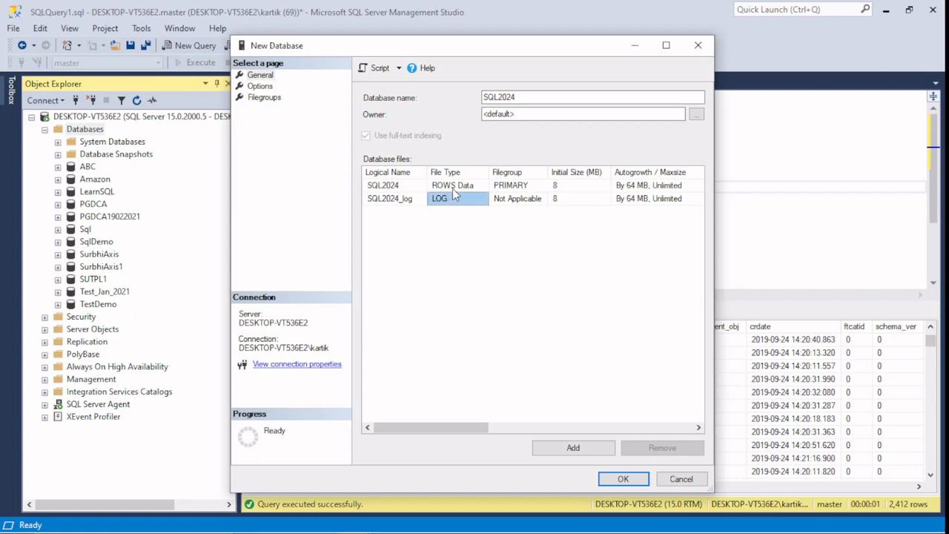
pyautogui.click(453, 187)
pyautogui.click(445, 203)
pyautogui.moveTo(474, 436); pyautogui.dragTo(494, 442)
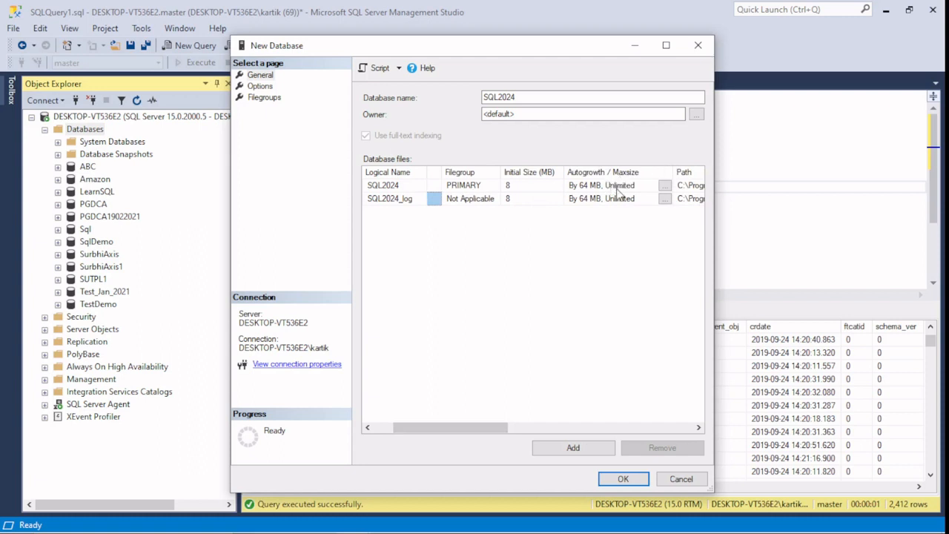
pyautogui.moveTo(504, 429); pyautogui.dragTo(584, 432)
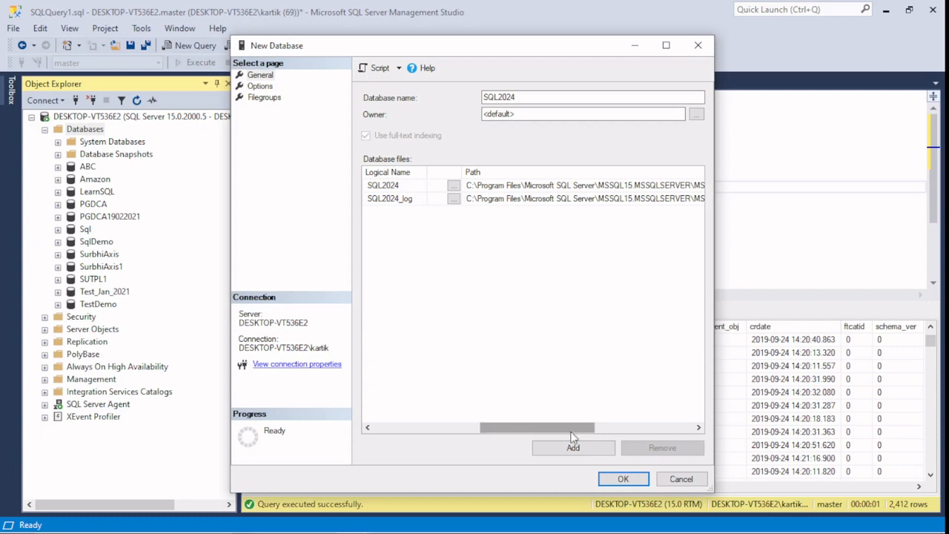
pyautogui.moveTo(572, 435); pyautogui.dragTo(675, 436)
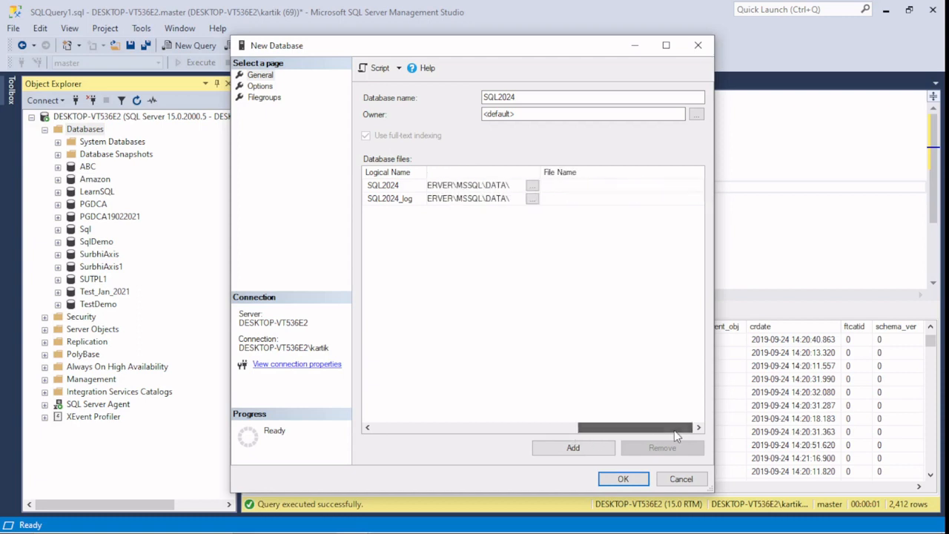
pyautogui.click(623, 480)
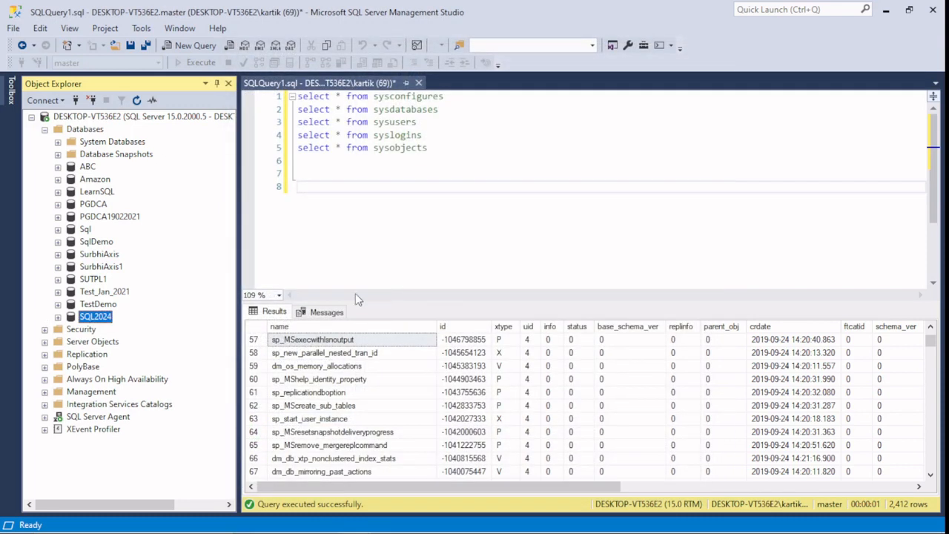
# - Delete the SQL2024 database, including its backup and restore history information
pyautogui.rightClick(112, 318)
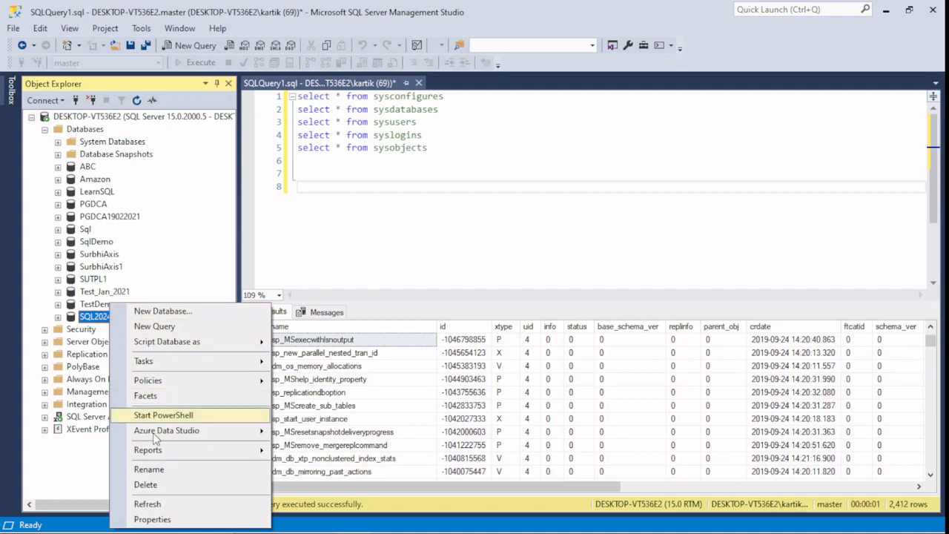
pyautogui.click(156, 485)
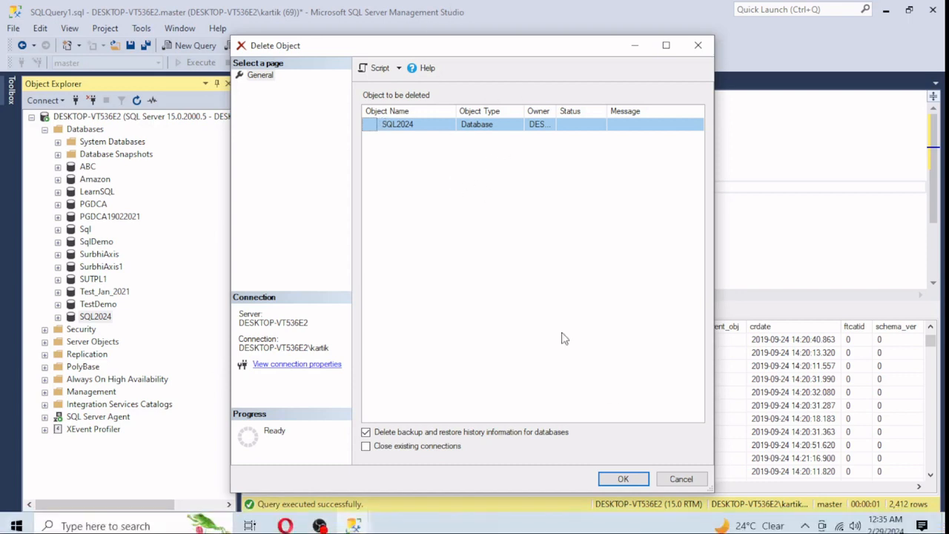
pyautogui.click(623, 479)
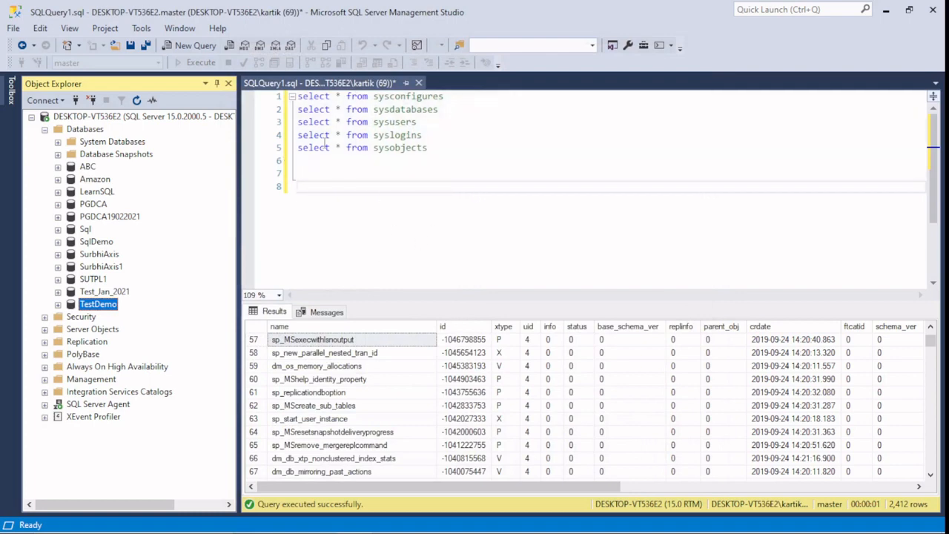
# - Write the statement "Create Database SQL2024" on line 8 of the query and execute only that statement
pyautogui.click(352, 188)
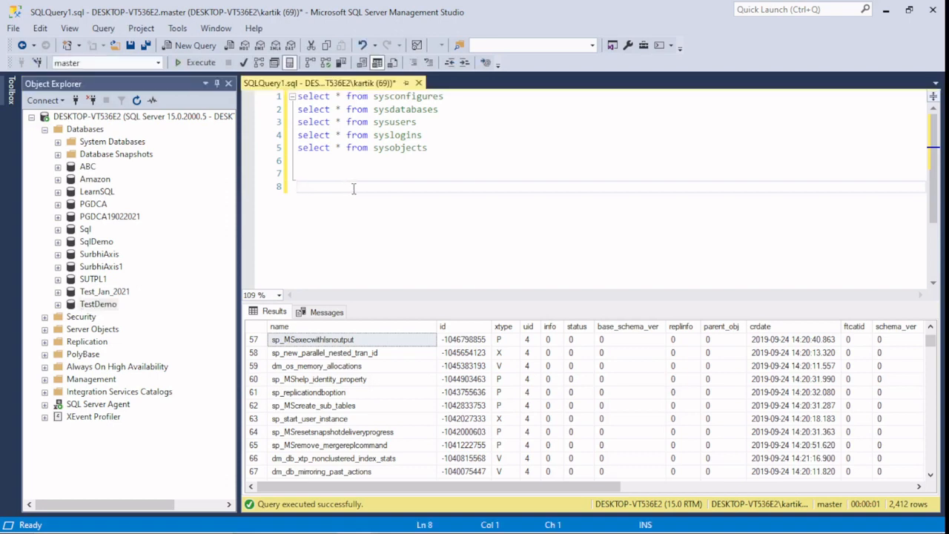
pyautogui.write('Create Database SQL')
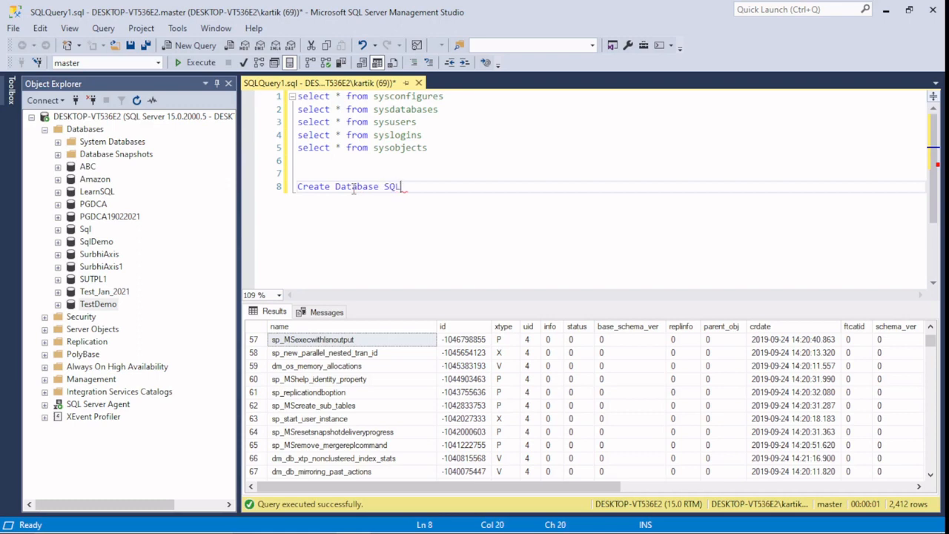
pyautogui.write('2024')
pyautogui.hotkey('shift', 'Home')
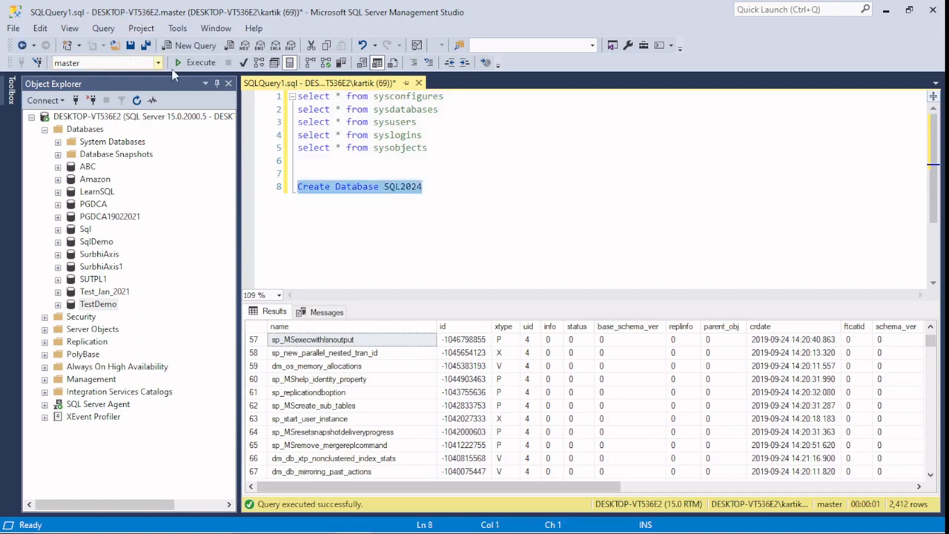
pyautogui.click(197, 64)
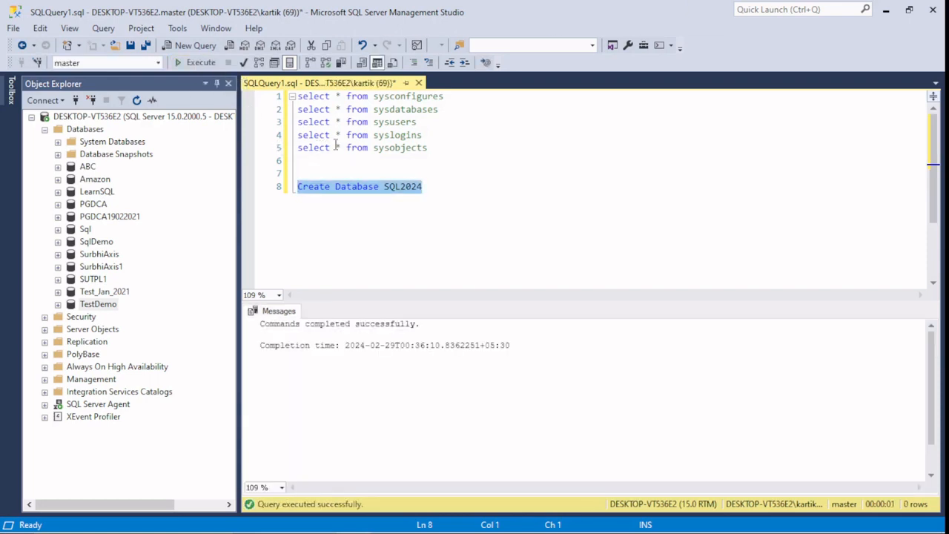
# - Refresh the Databases folder to update its list of databases
pyautogui.rightClick(99, 131)
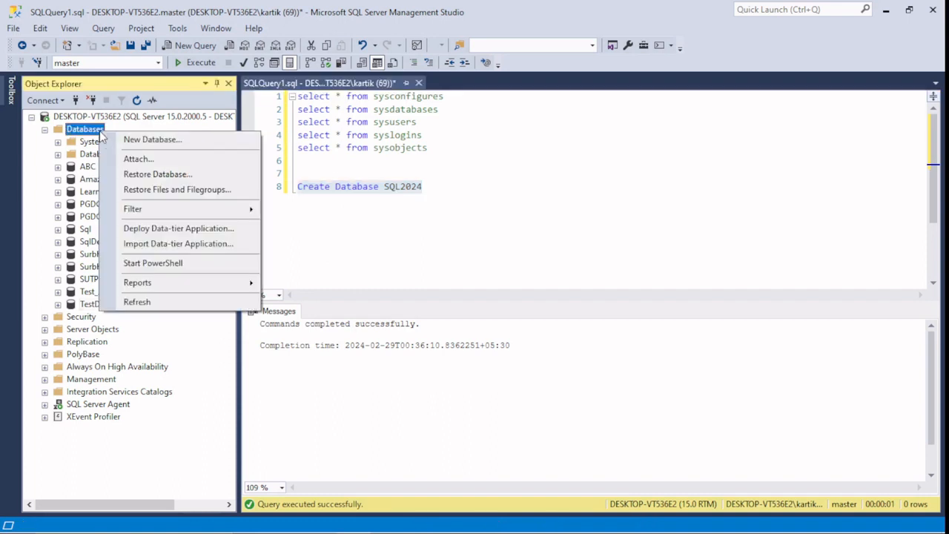
pyautogui.click(137, 301)
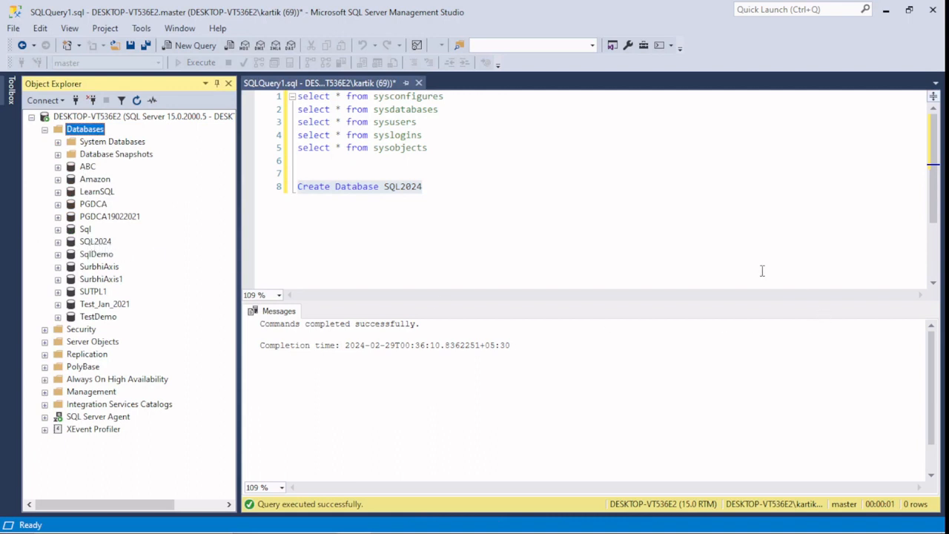
pyautogui.click(610, 204)
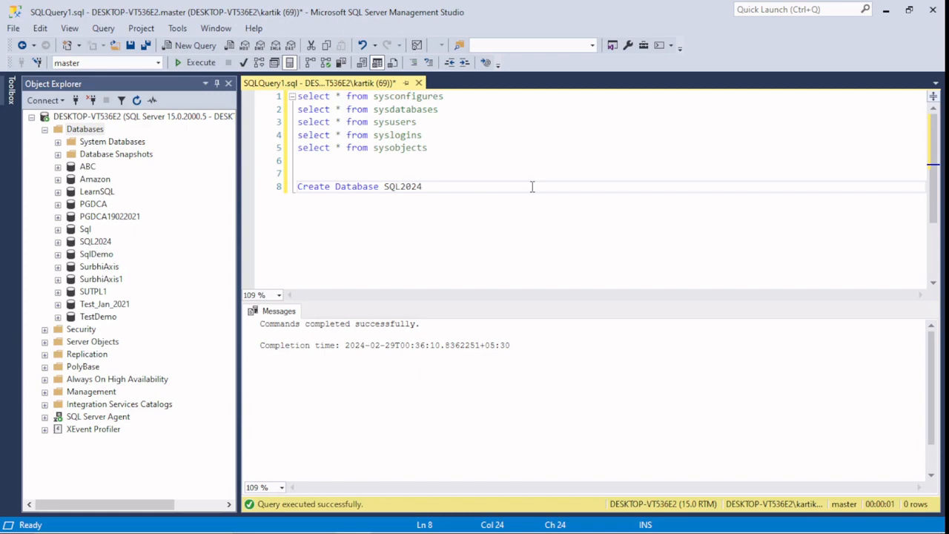
pyautogui.moveTo(332, 530)
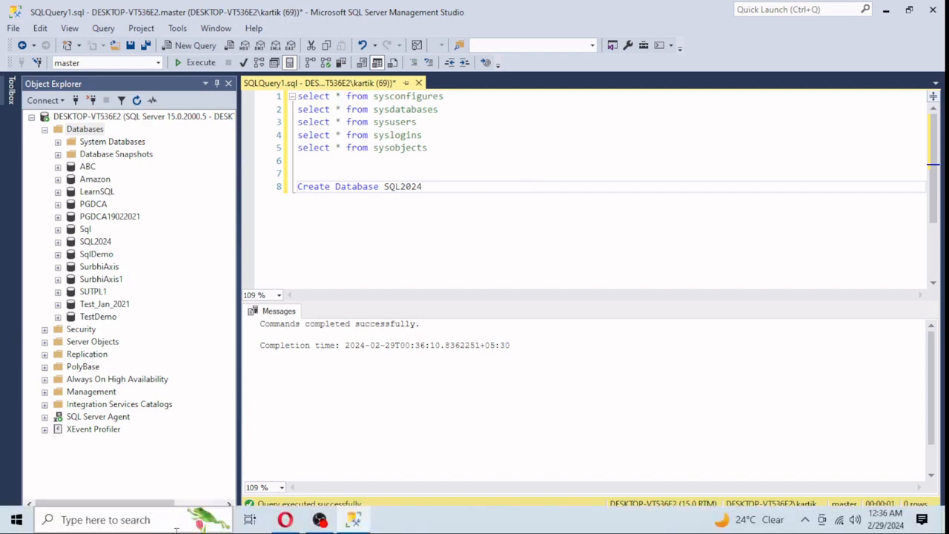
pyautogui.click(331, 521)
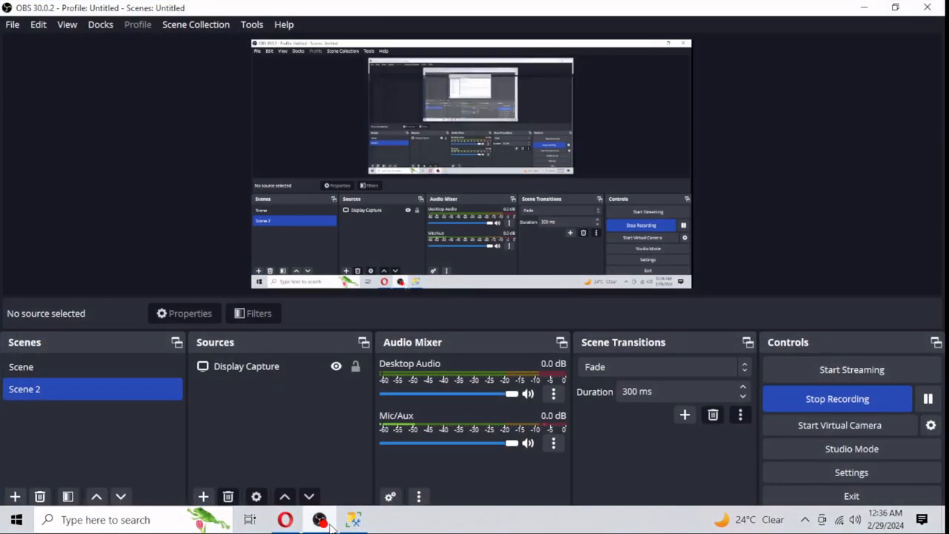